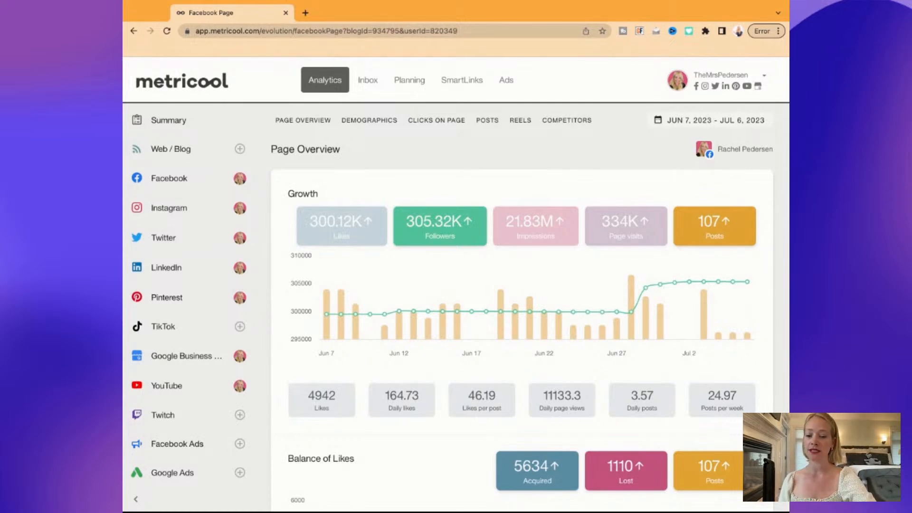
Search 'pricing metricool' in a new tab and open Metricool's official pricing page
key(super+t)
text(p)
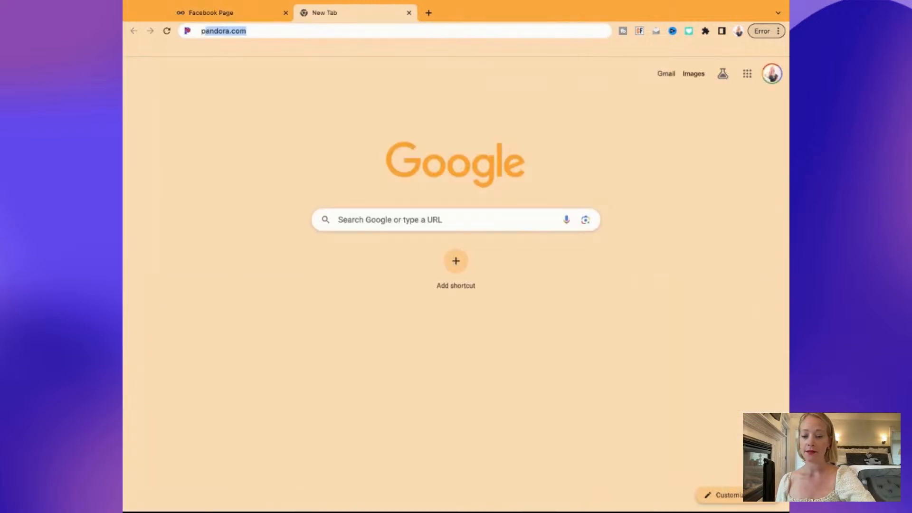
text(ricin)
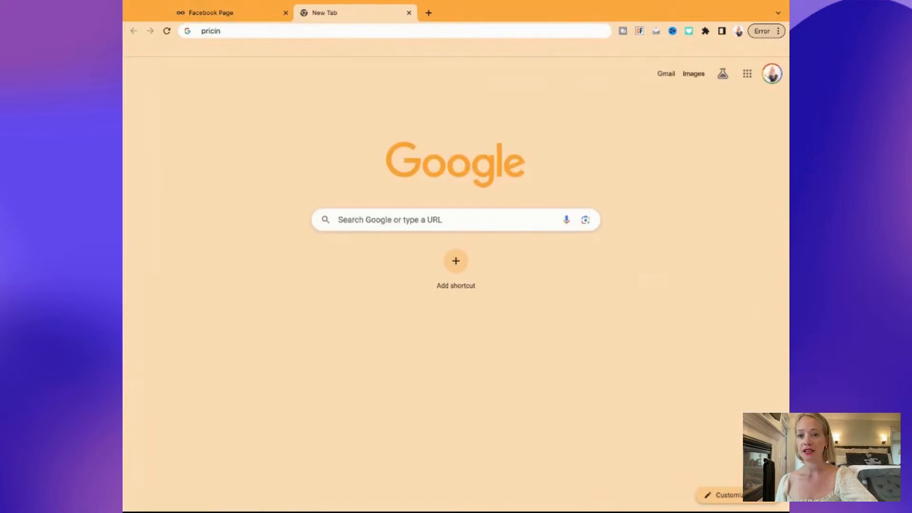
text(g metricool)
key(Return)
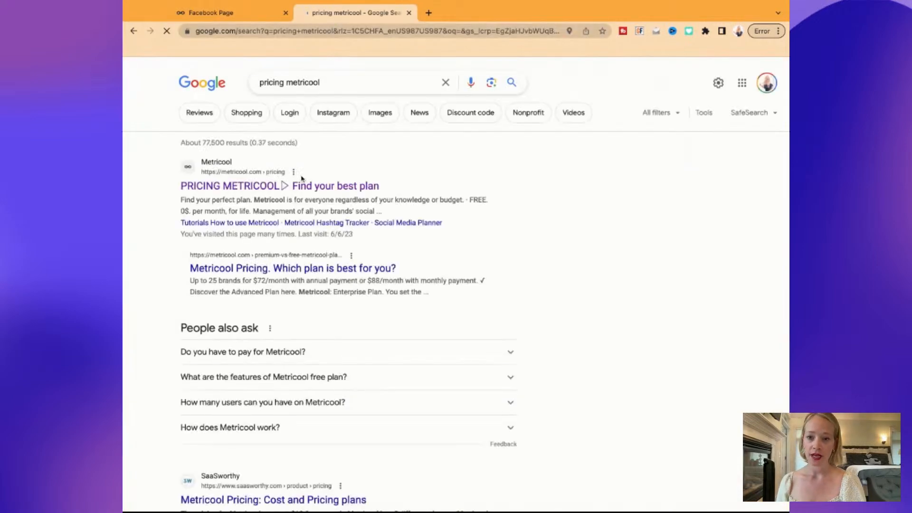
click(288, 188)
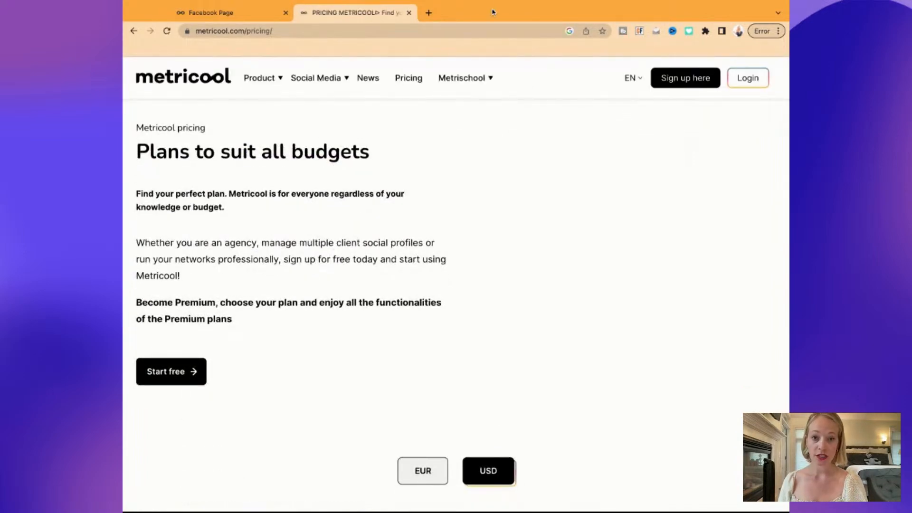
Scroll the pricing page to the Free, Starter ($18), Advanced ($45) and Enterprise ($139) plans
scroll(463, 247, down, 7)
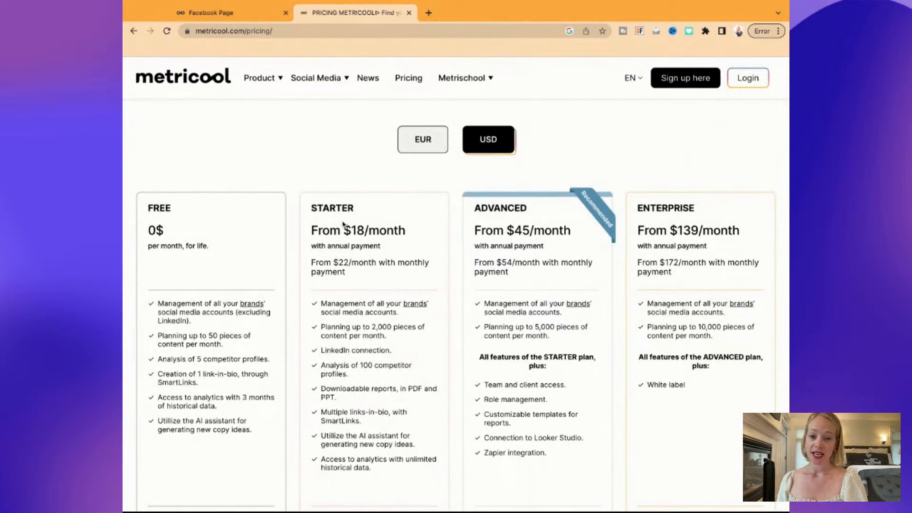
scroll(385, 330, down, 2)
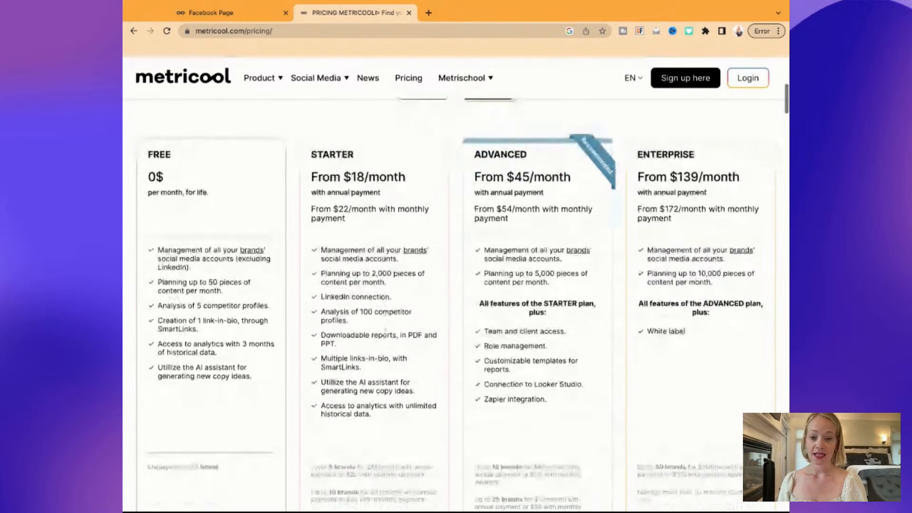
scroll(386, 331, down, 1)
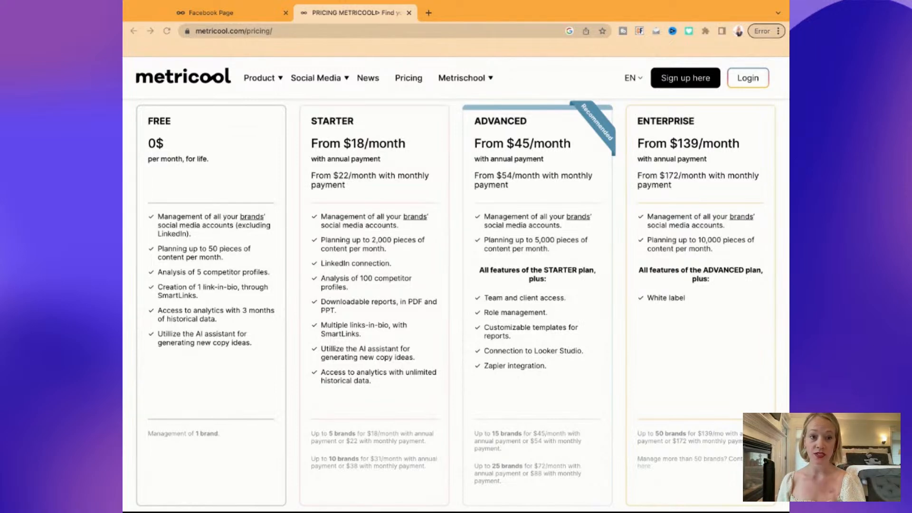
click(698, 10)
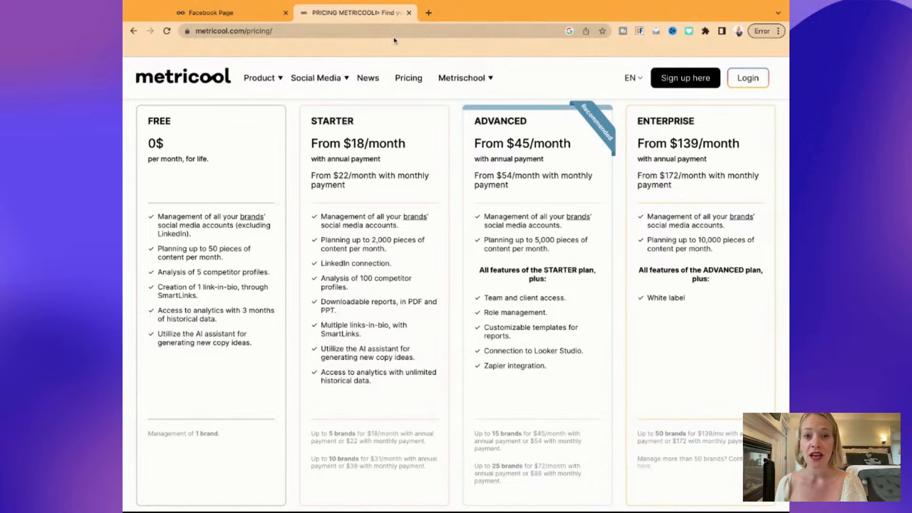
Close the pricing tab and reopen the Facebook Page Overview via the Web / Blog section
click(410, 13)
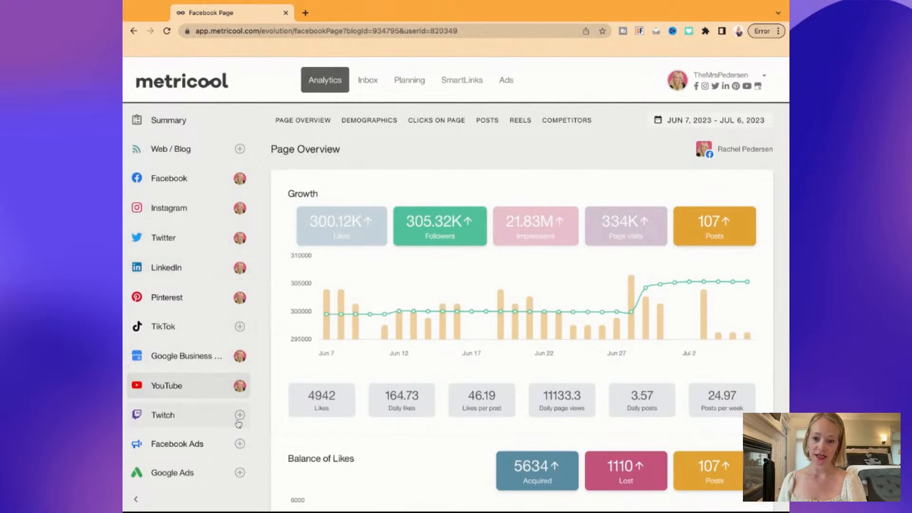
click(241, 151)
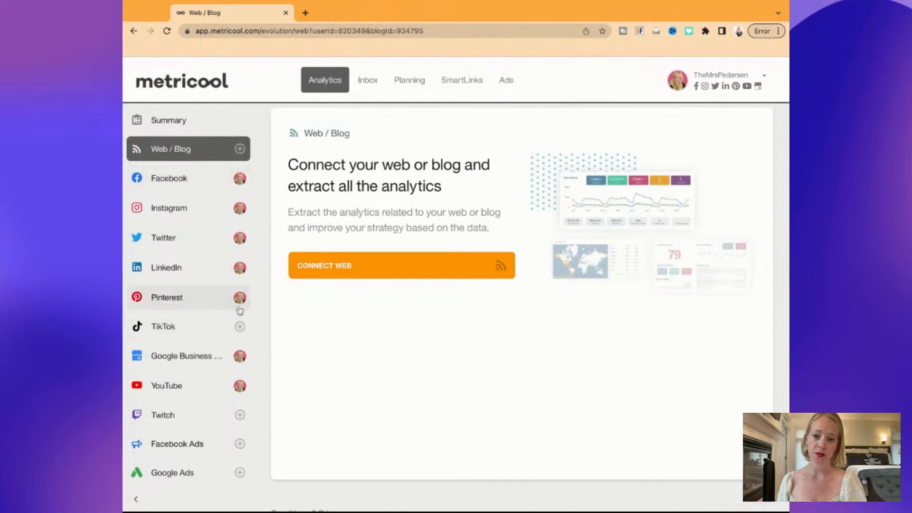
click(192, 181)
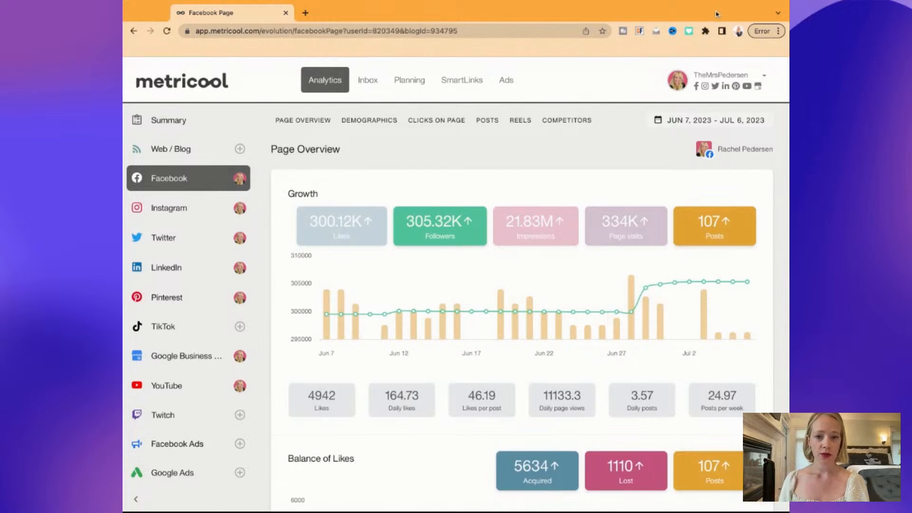
Scroll the Facebook Page Overview down to the Competitors list and reveal Reports in the sidebar
scroll(203, 339, down, 1)
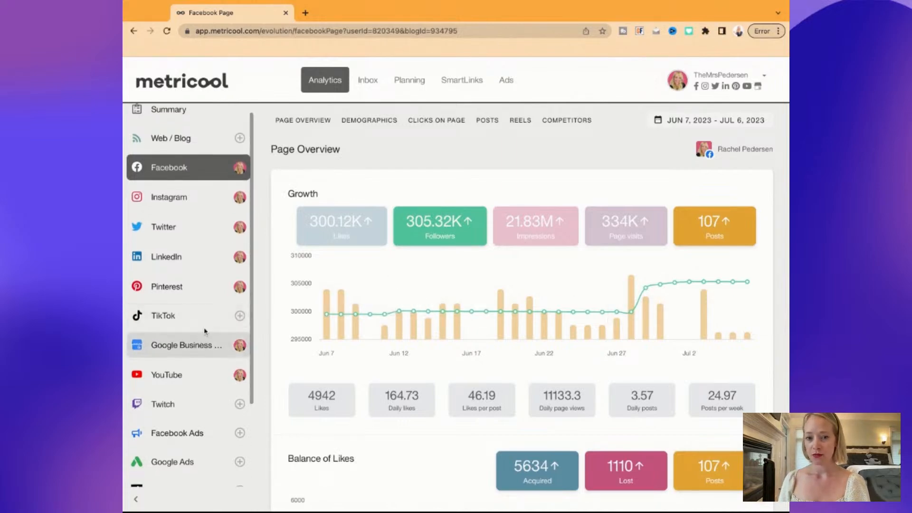
scroll(519, 222, down, 10)
scroll(518, 223, down, 5)
scroll(518, 223, up, 3)
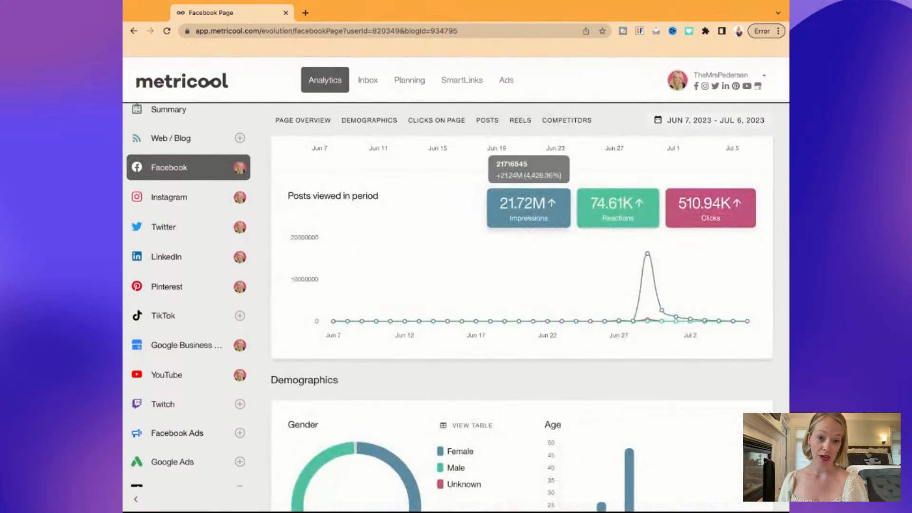
scroll(518, 223, down, 15)
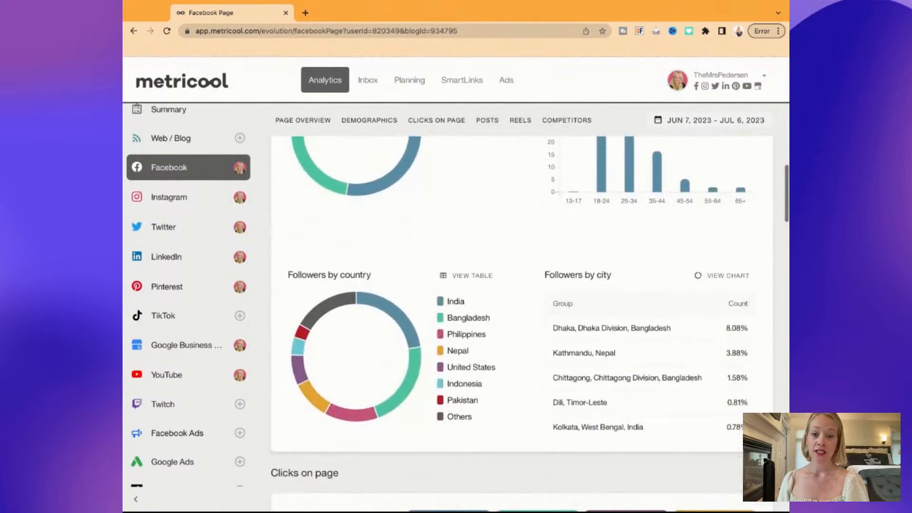
scroll(518, 224, down, 12)
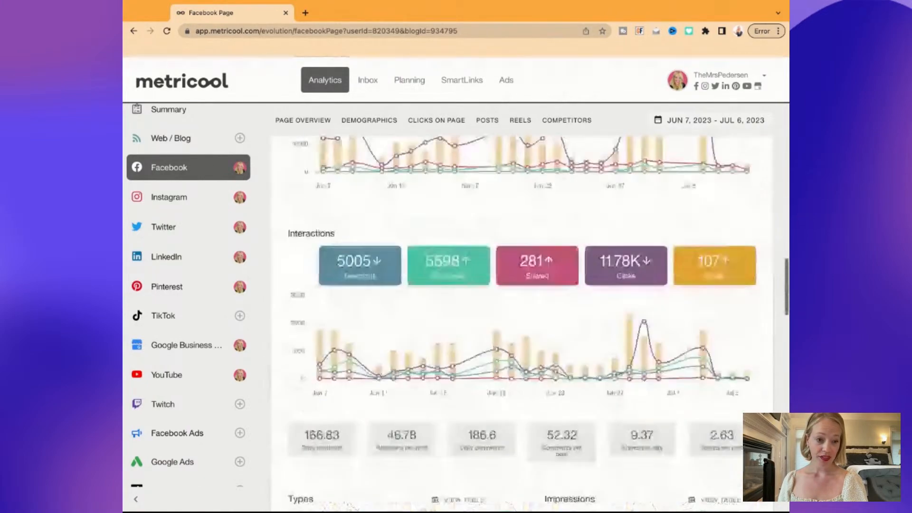
scroll(518, 224, down, 12)
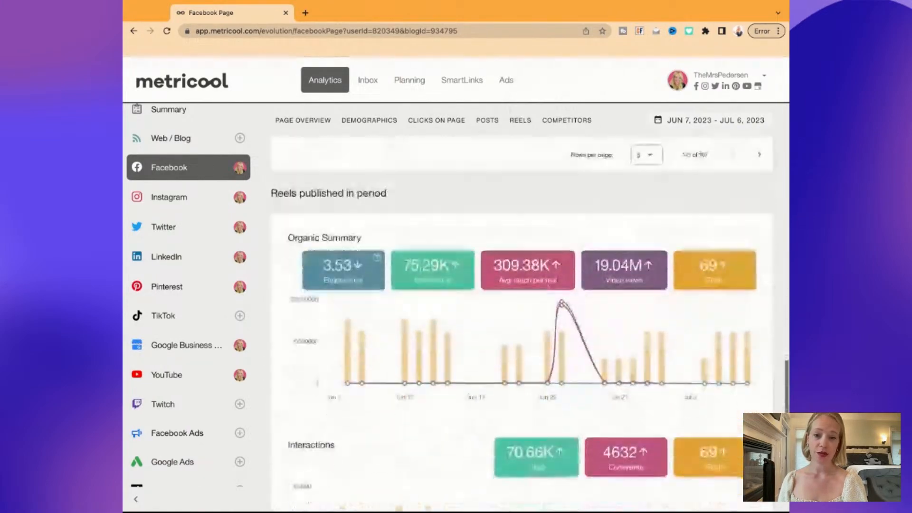
scroll(518, 224, down, 5)
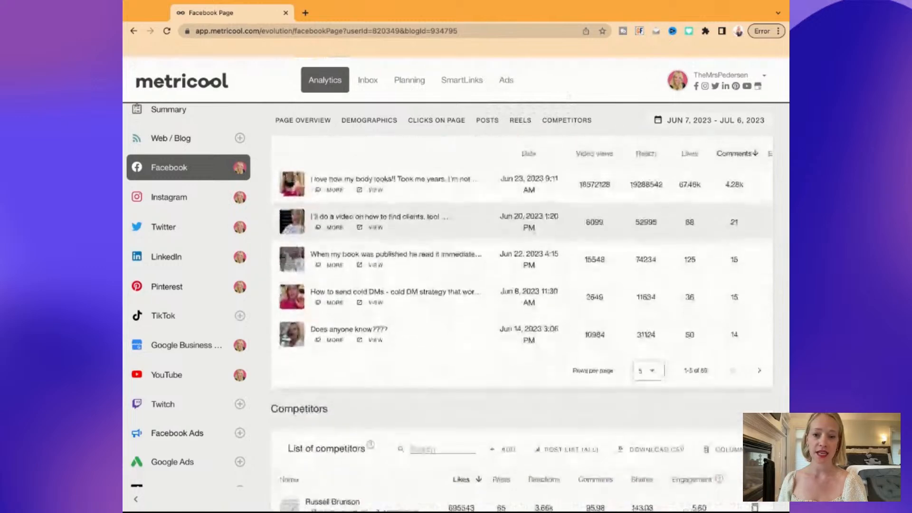
scroll(518, 223, down, 4)
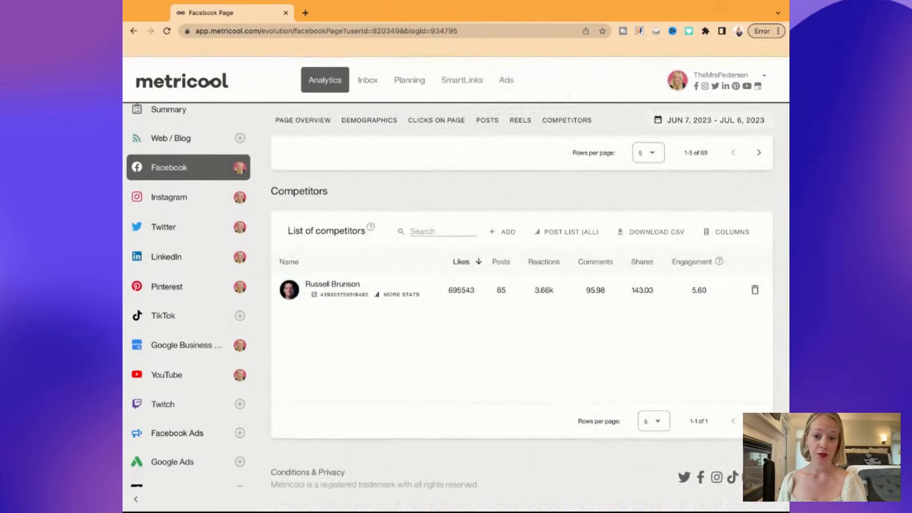
scroll(411, 247, up, 3)
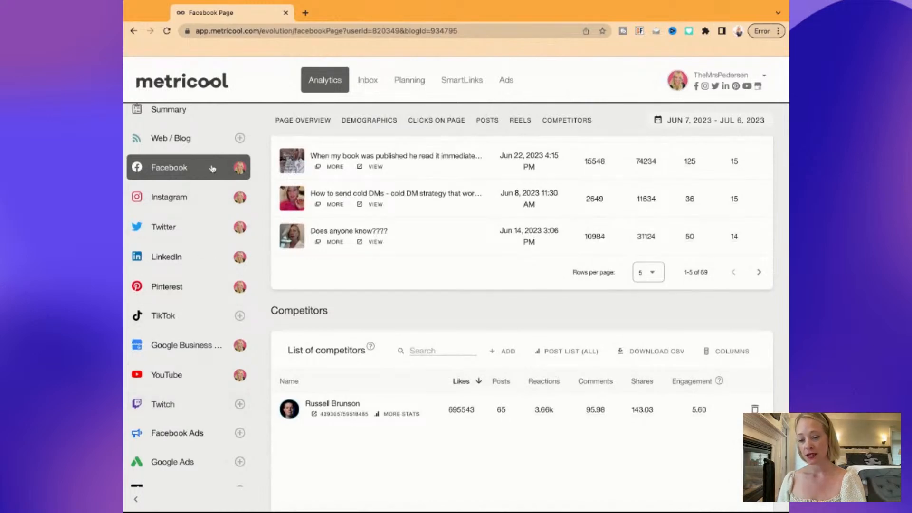
scroll(207, 375, down, 3)
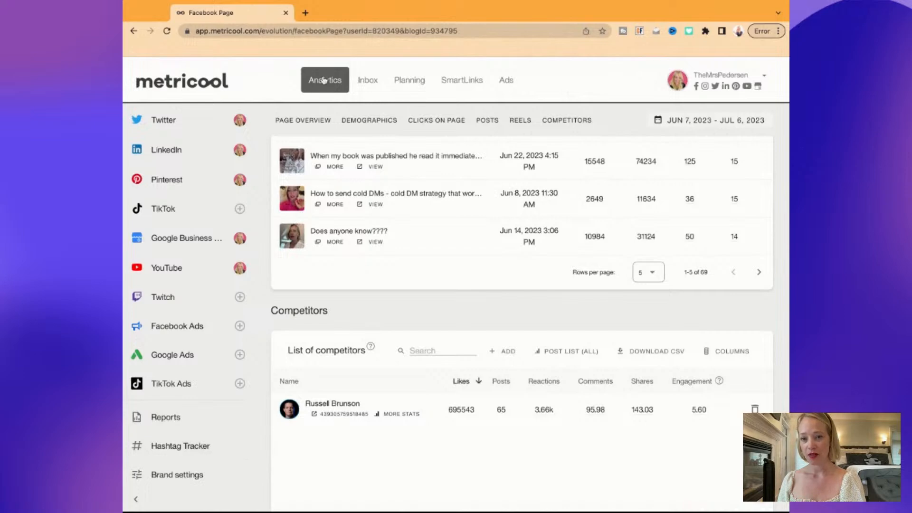
On the Reports page, keep the period June 1–30, 2023 and the language English
click(180, 424)
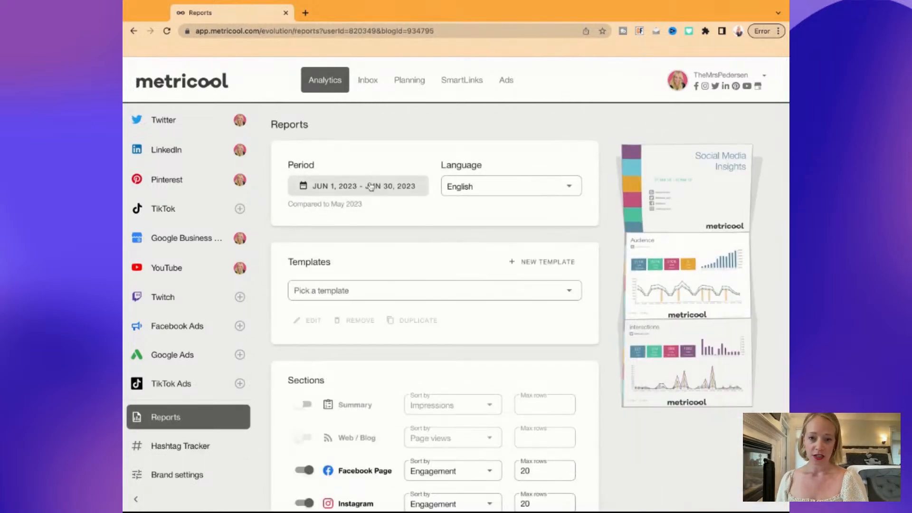
click(373, 185)
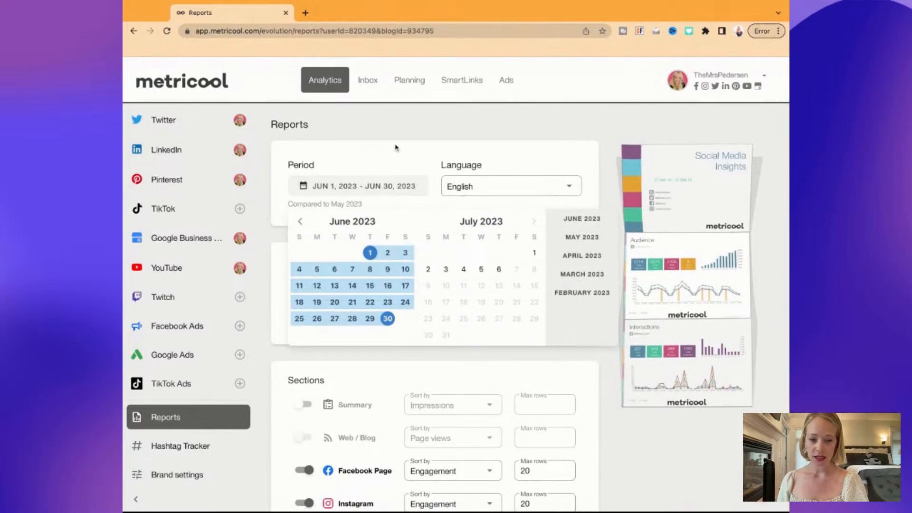
click(404, 132)
click(495, 186)
click(521, 132)
scroll(461, 225, down, 1)
scroll(461, 225, down, 2)
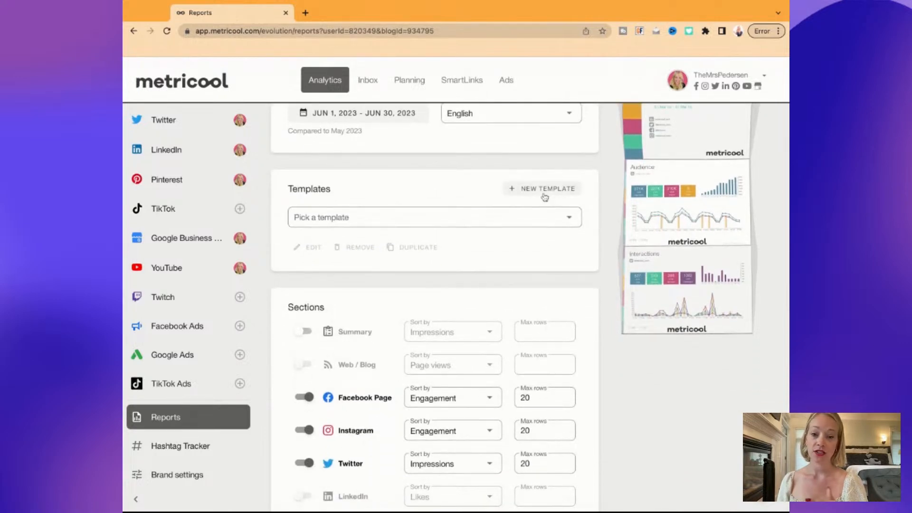
scroll(519, 287, down, 5)
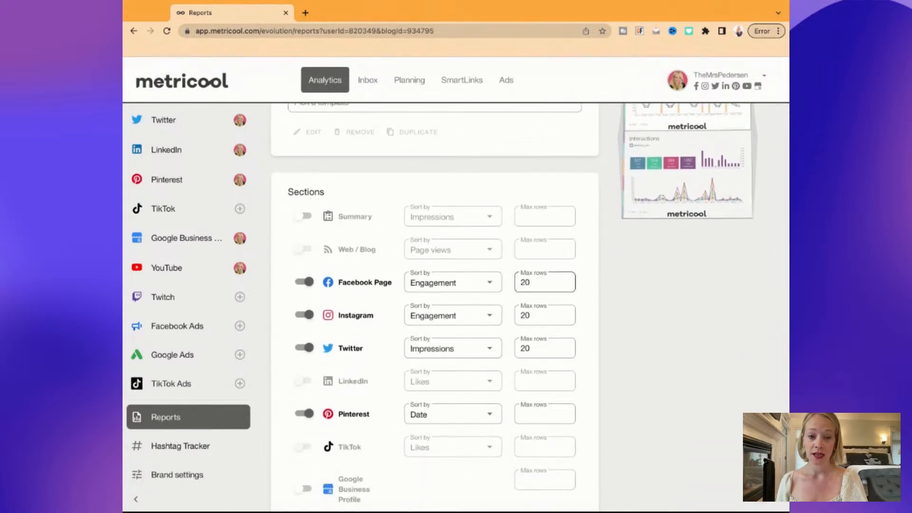
click(305, 348)
click(307, 319)
click(307, 320)
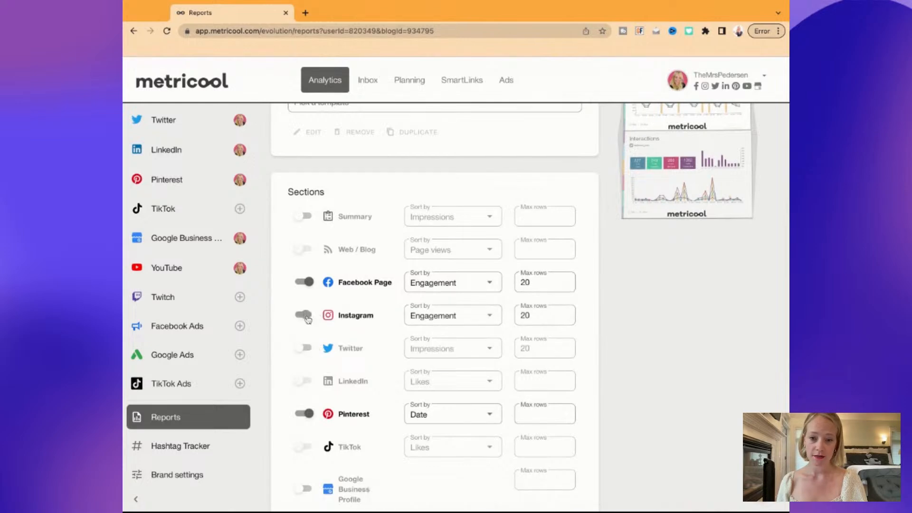
click(305, 349)
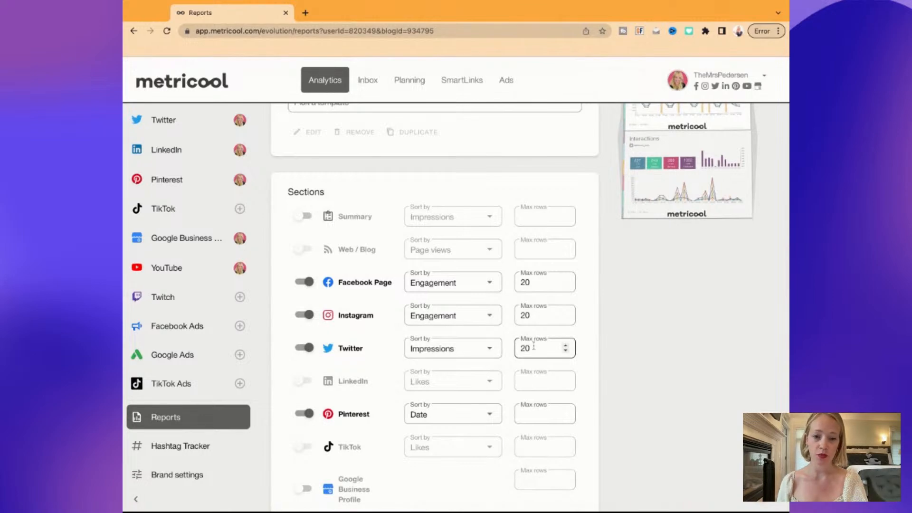
double_click(537, 349)
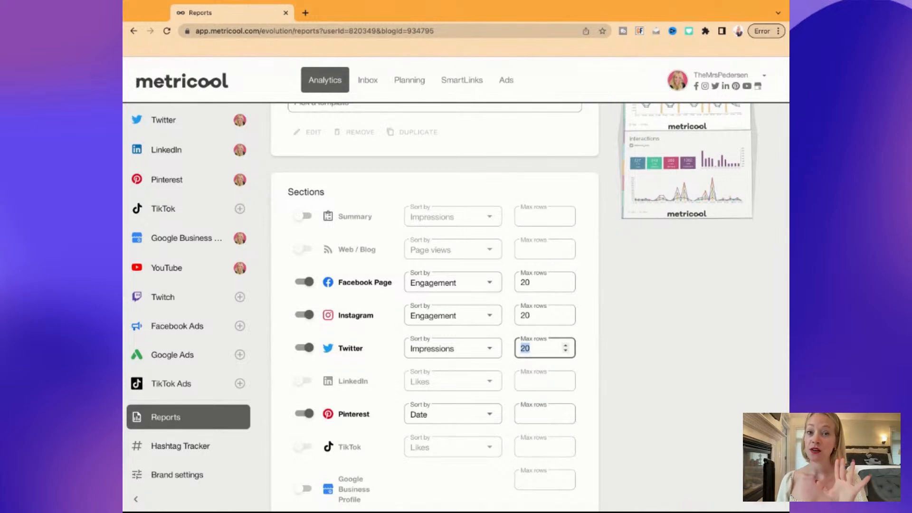
click(122, 423)
click(745, 282)
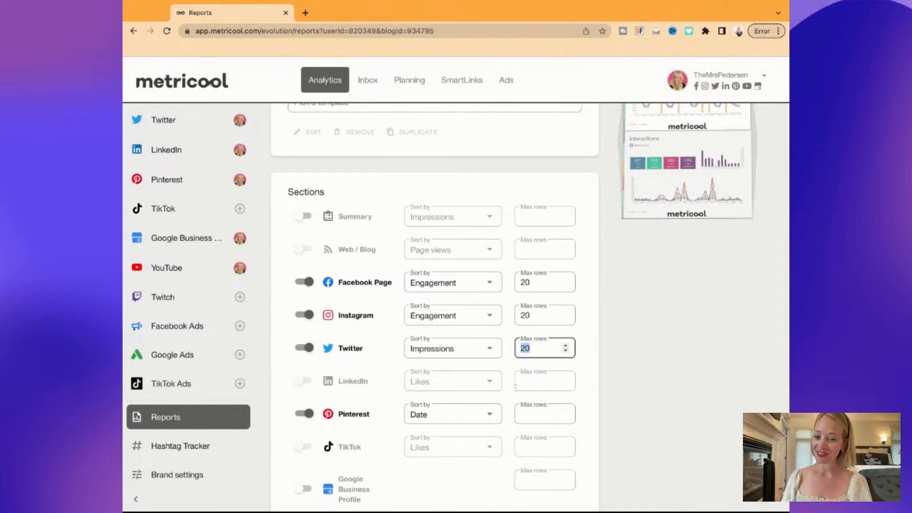
scroll(472, 377, down, 3)
scroll(472, 378, down, 5)
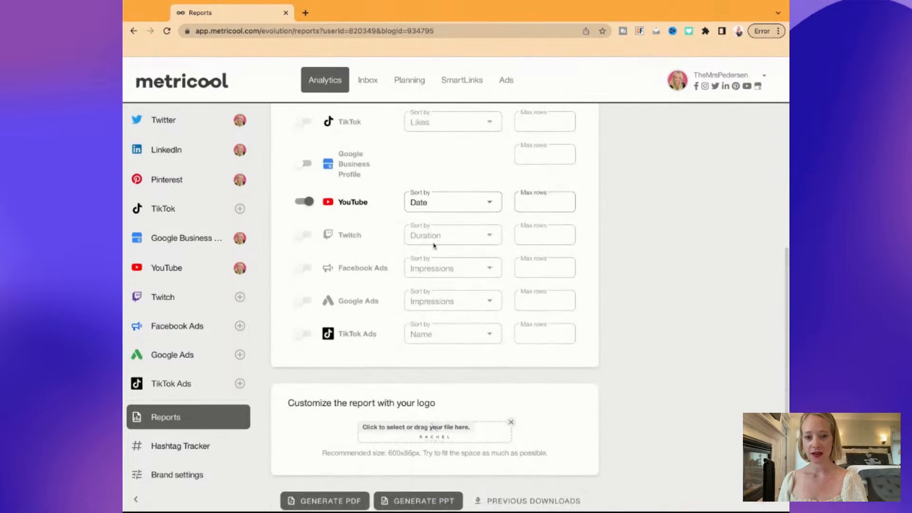
scroll(456, 214, down, 4)
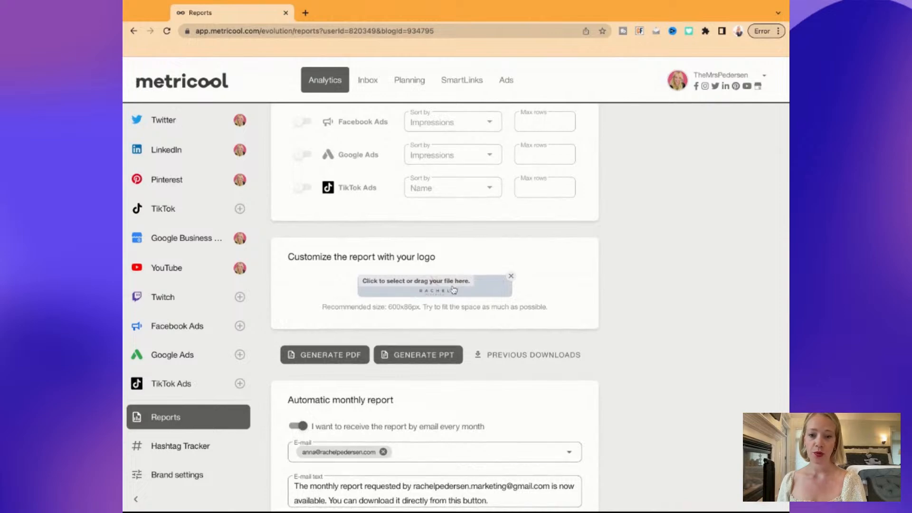
scroll(454, 290, down, 3)
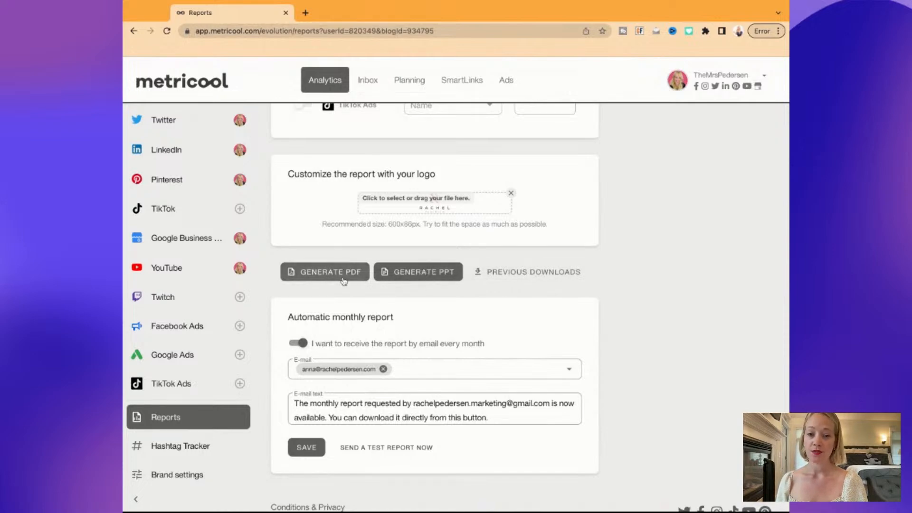
From Previous Downloads, download and open the June 1–19 PPTX report, then open the April 2023 PDF
click(517, 274)
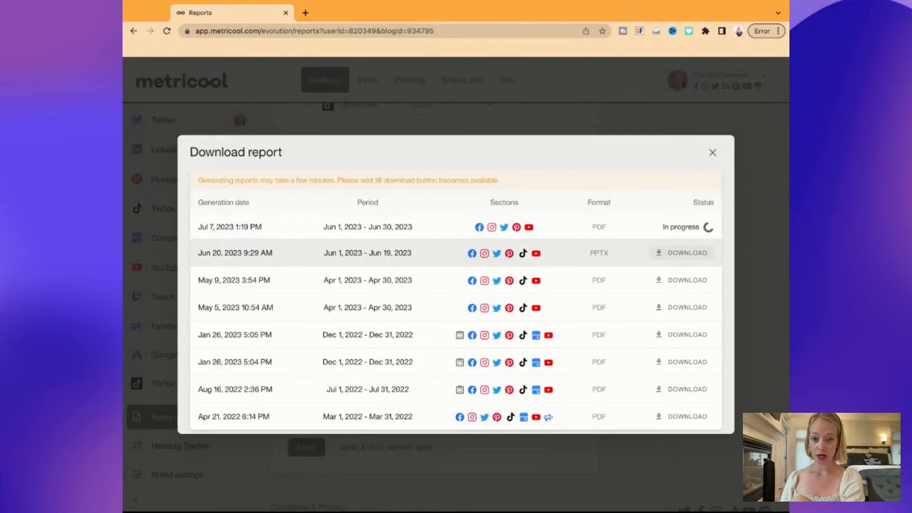
click(682, 253)
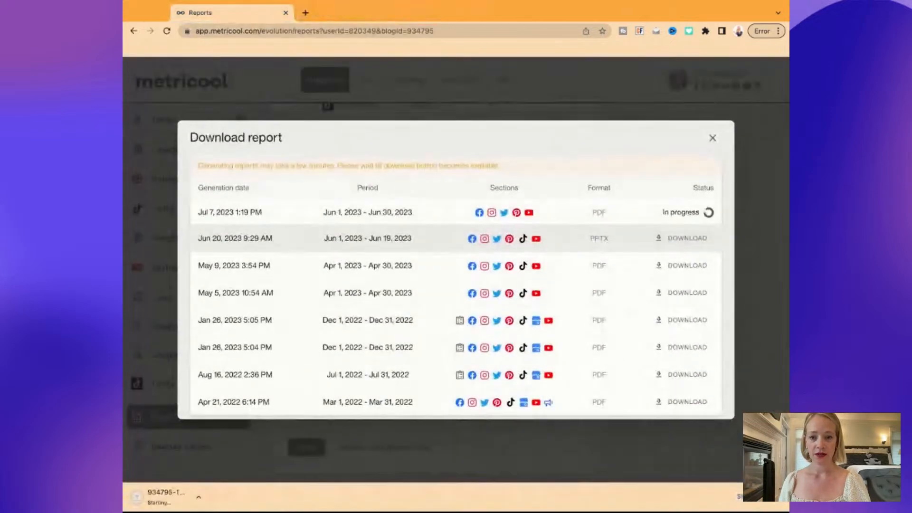
click(183, 498)
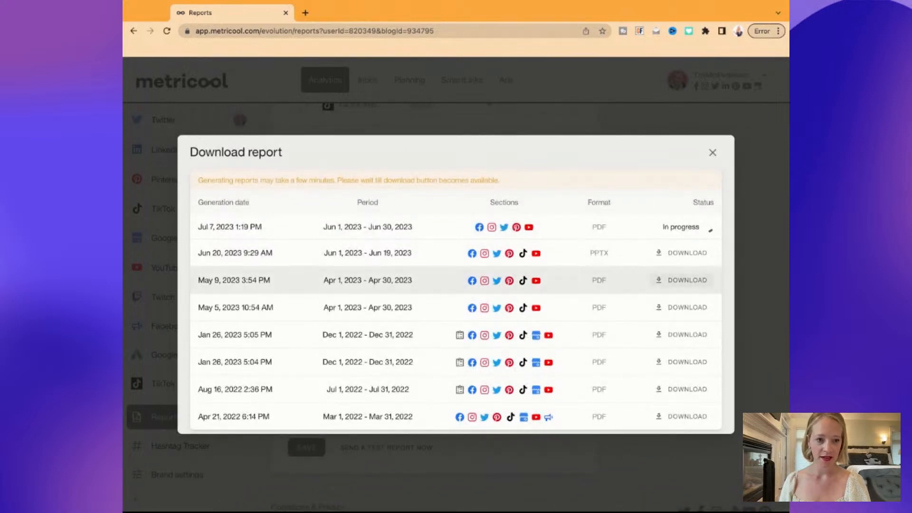
click(687, 279)
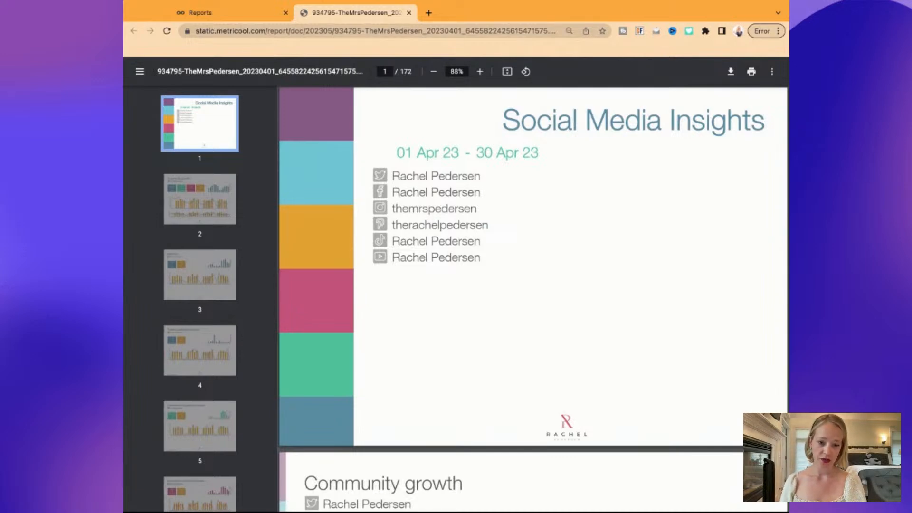
Skim through the April 2023 social media report pages in the PDF viewer
scroll(534, 298, down, 10)
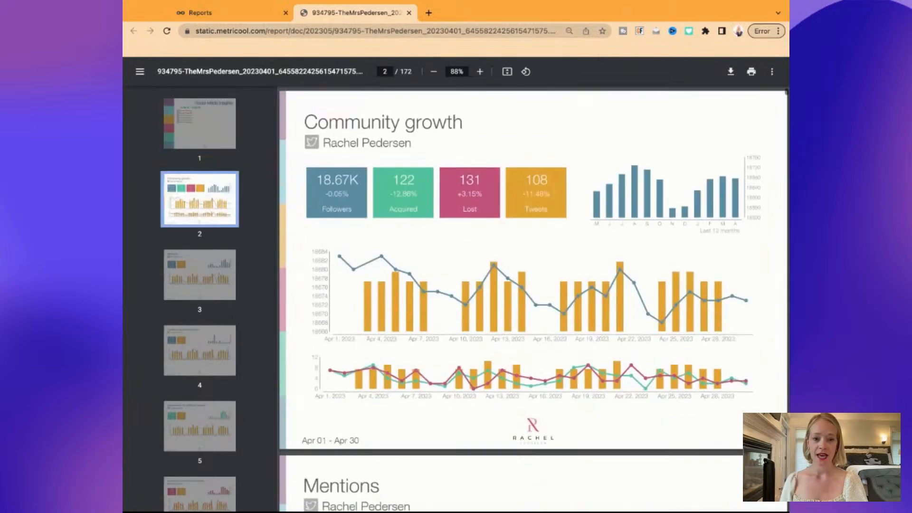
scroll(534, 299, down, 15)
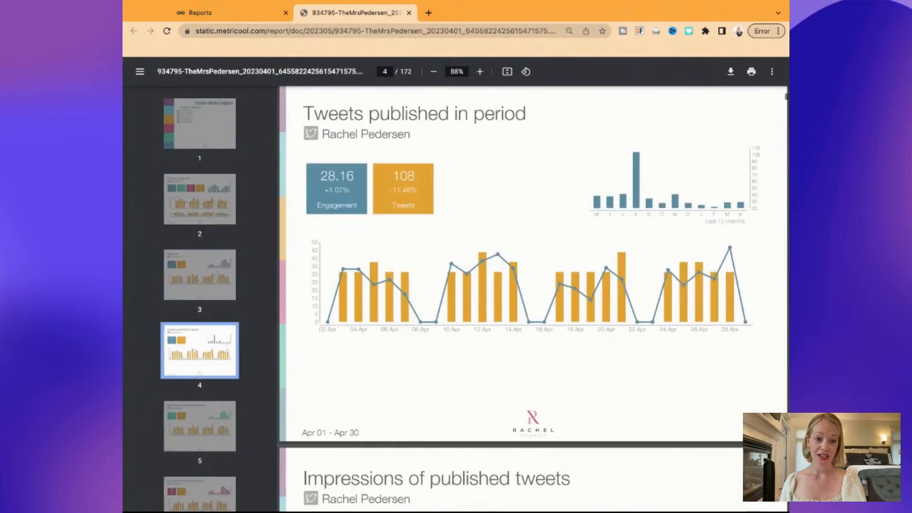
scroll(533, 299, down, 20)
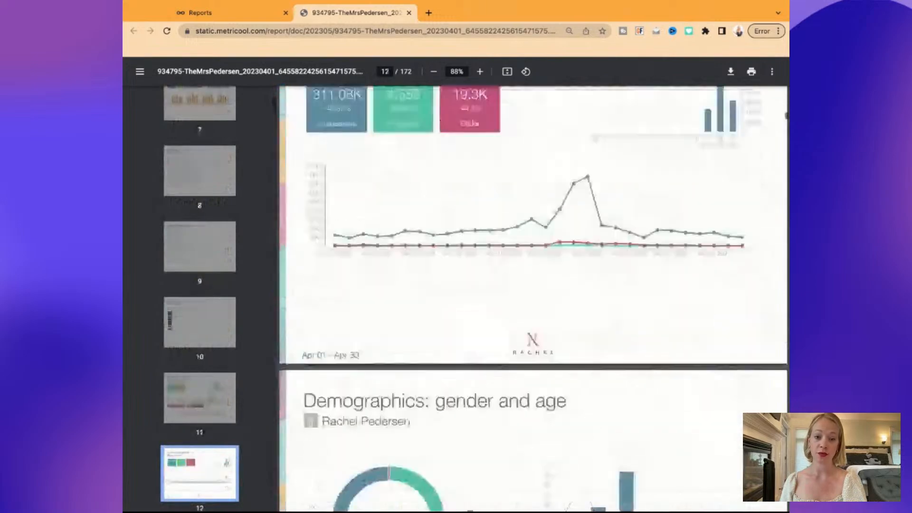
scroll(534, 299, down, 20)
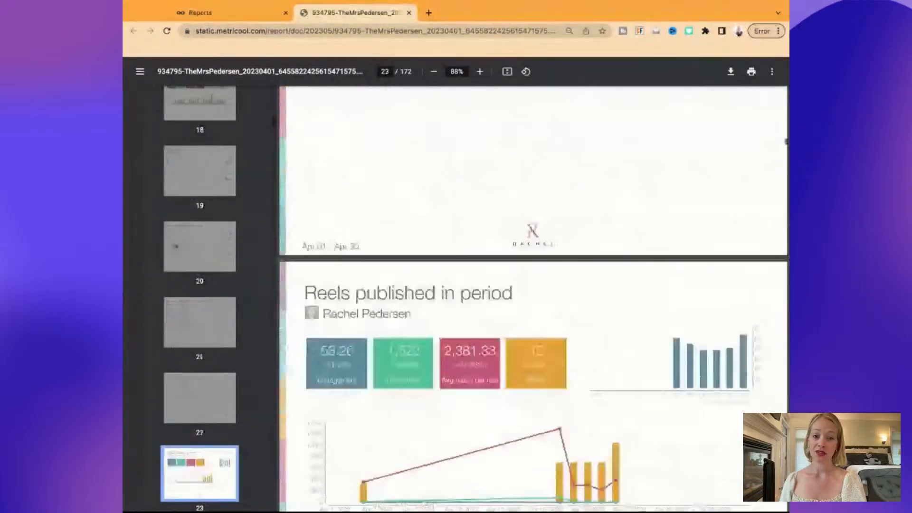
scroll(534, 298, down, 20)
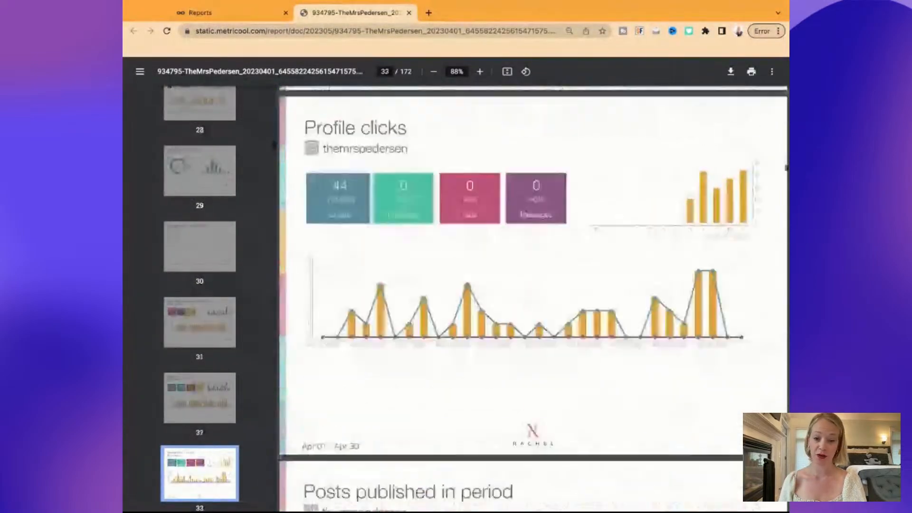
scroll(534, 298, down, 20)
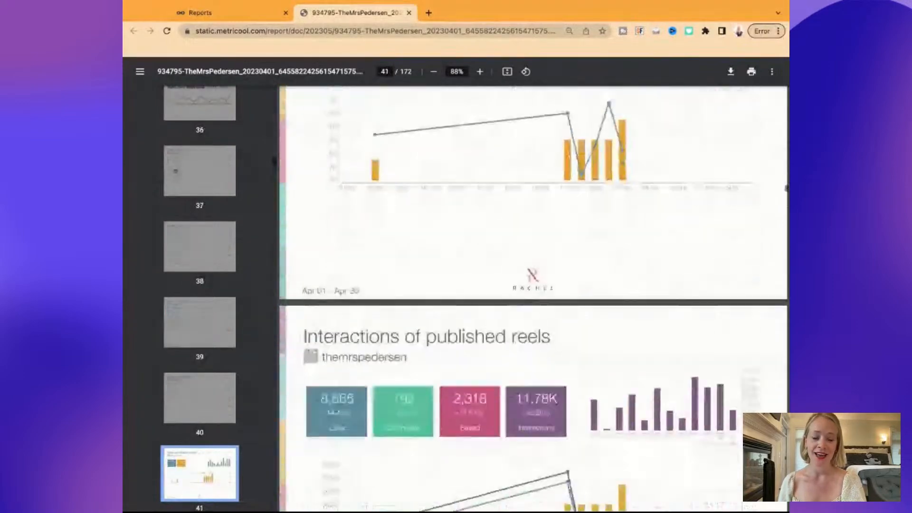
scroll(534, 299, down, 20)
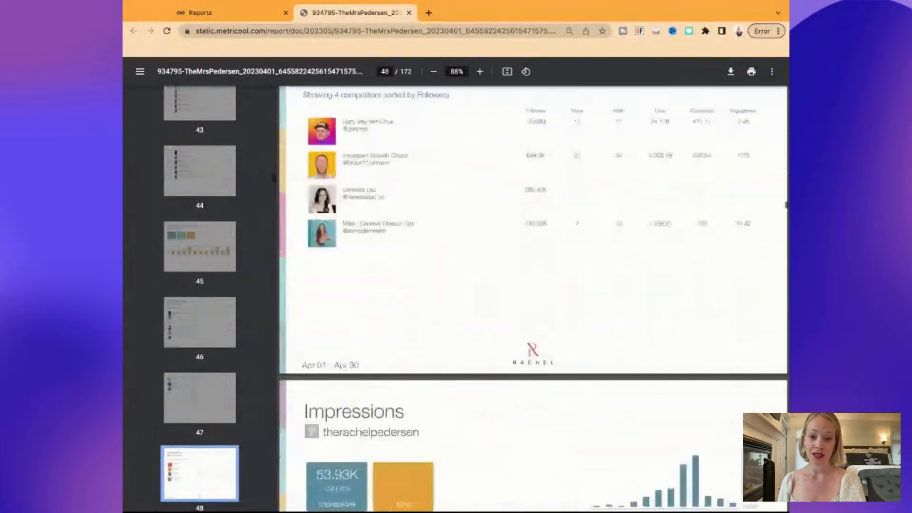
scroll(533, 298, down, 20)
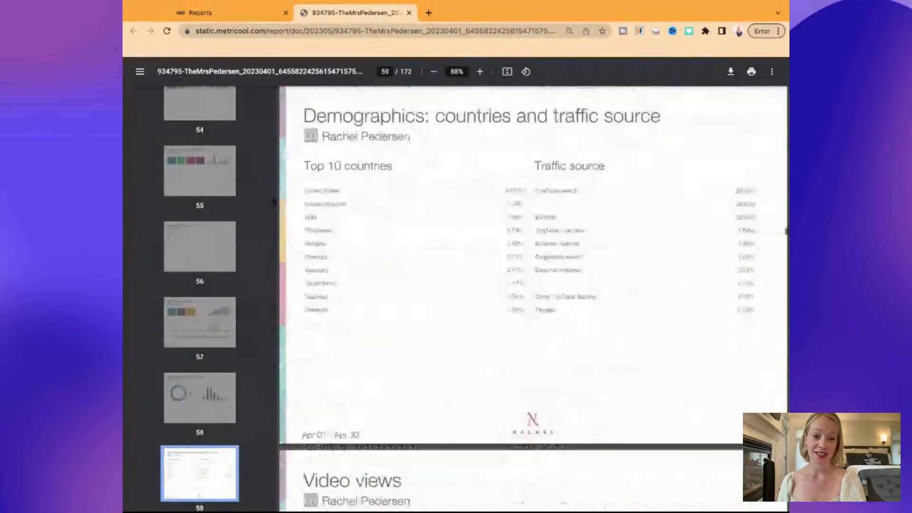
scroll(534, 298, down, 20)
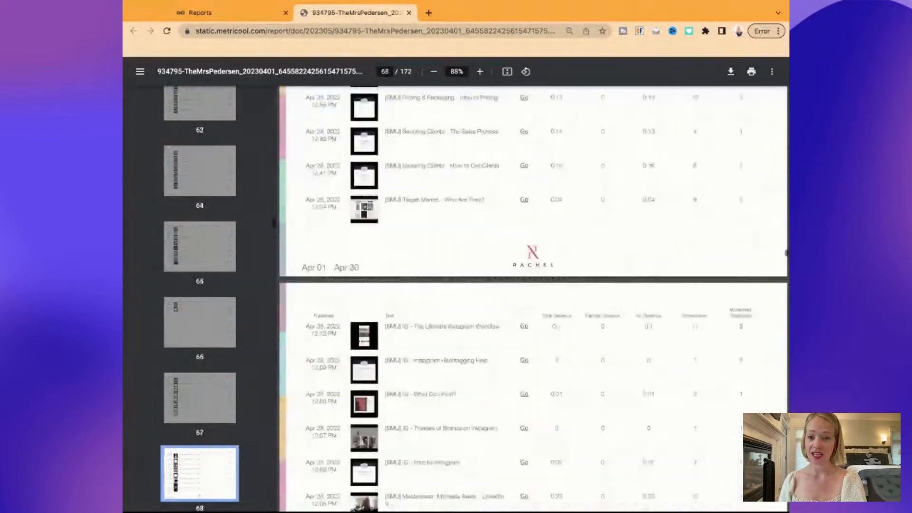
scroll(534, 299, down, 20)
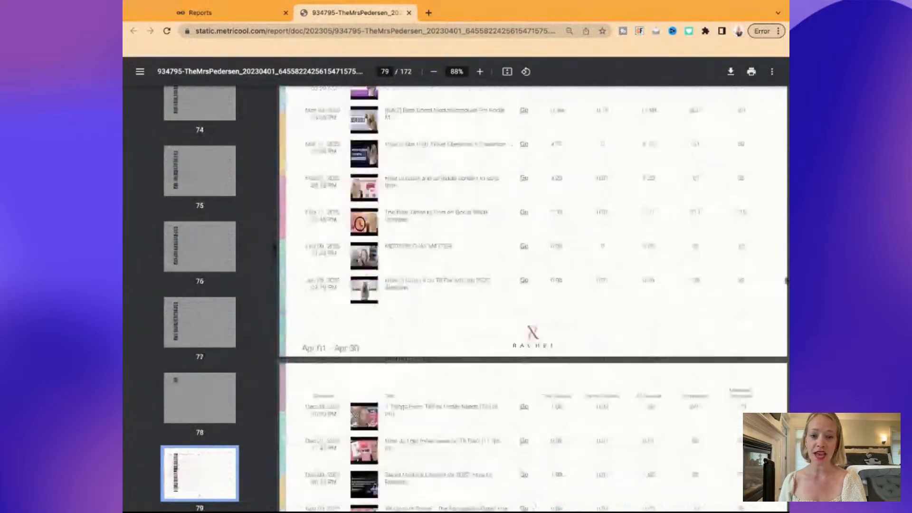
scroll(534, 298, down, 20)
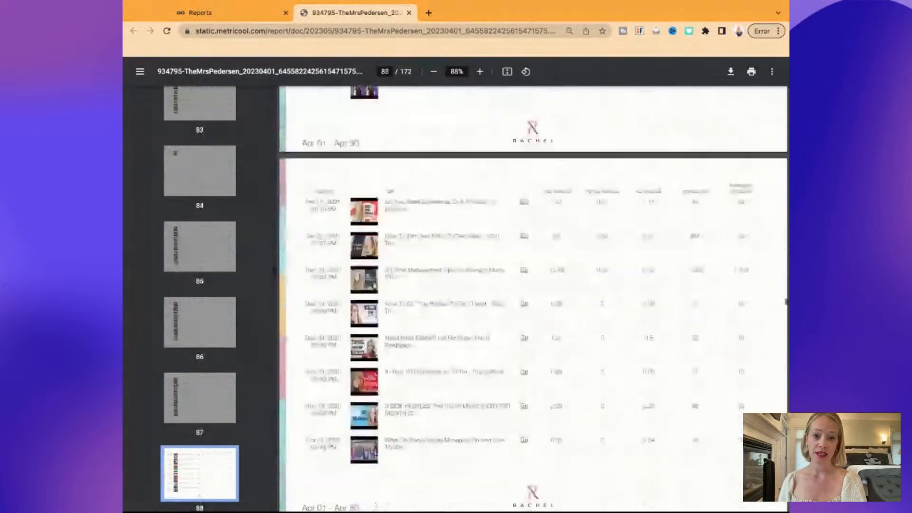
scroll(533, 298, down, 20)
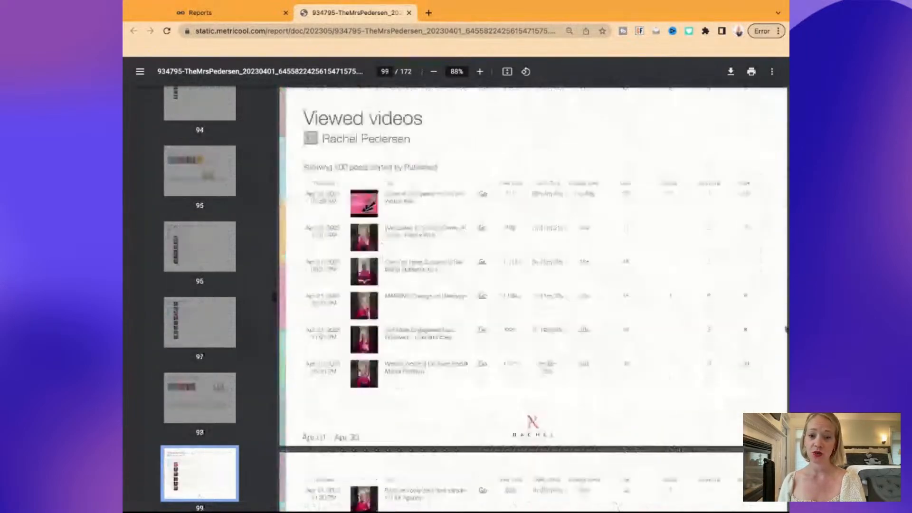
scroll(533, 299, down, 20)
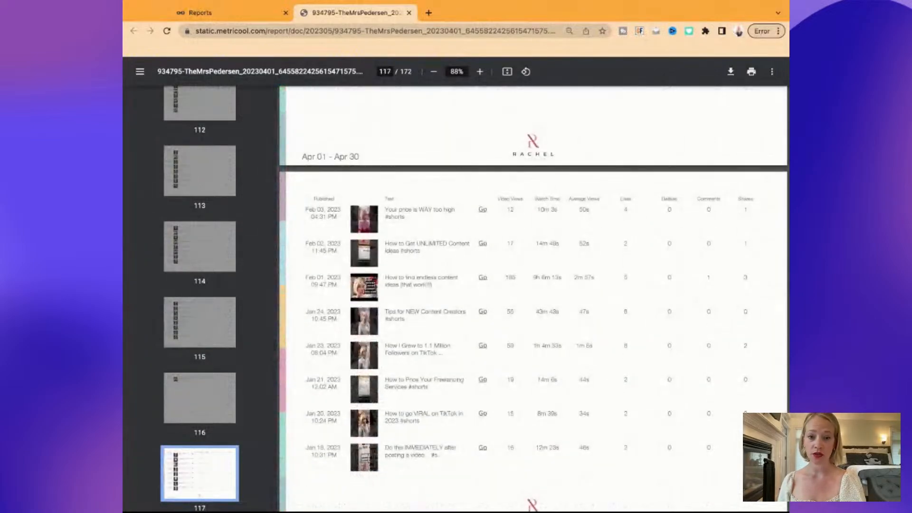
scroll(534, 299, up, 5)
Return to the first page, save the April report PDF, and go back to the Reports tab
drag(786, 370, 787, 86)
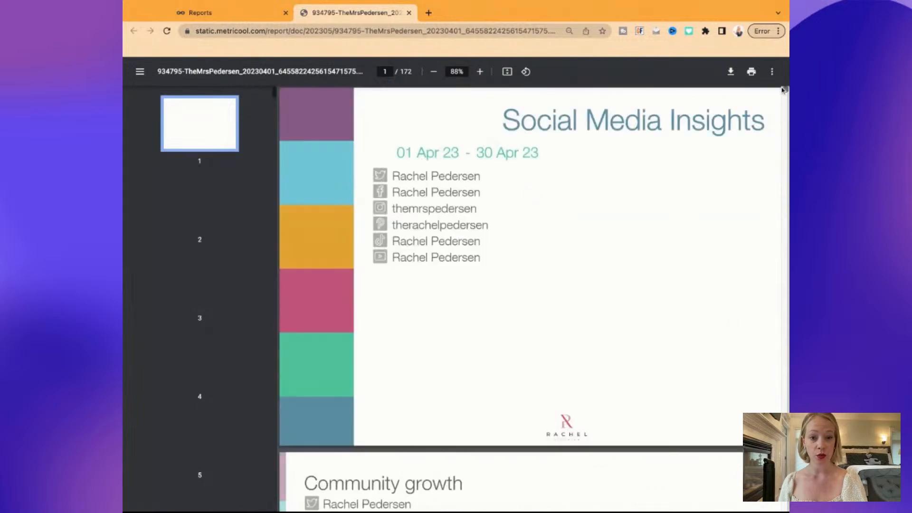
scroll(567, 276, down, 8)
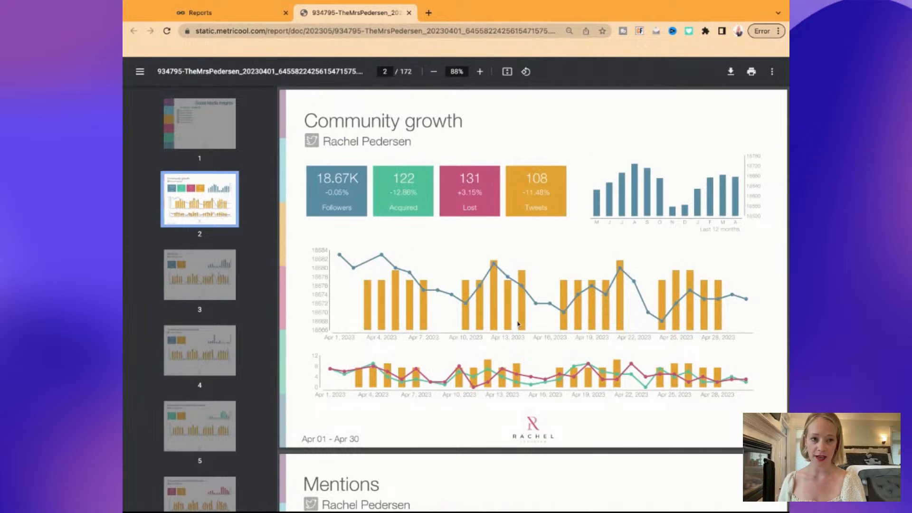
click(732, 78)
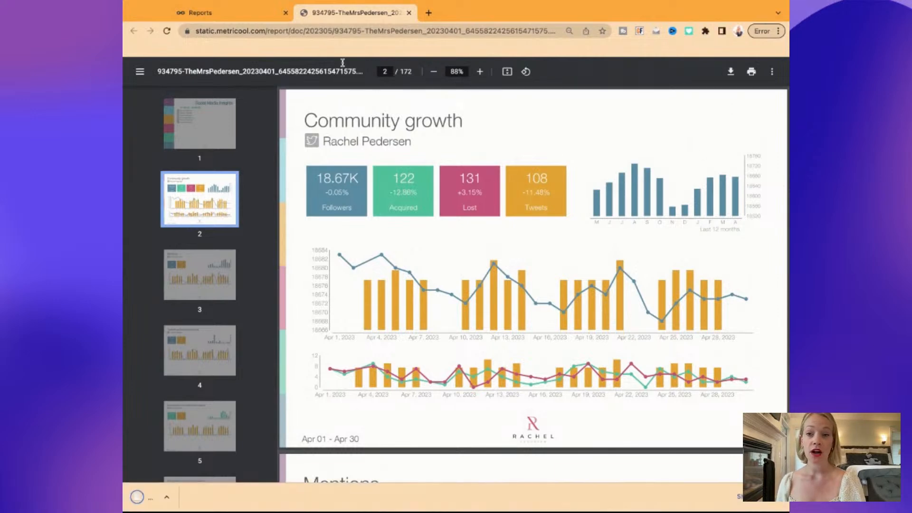
key(ctrl+shift+Tab)
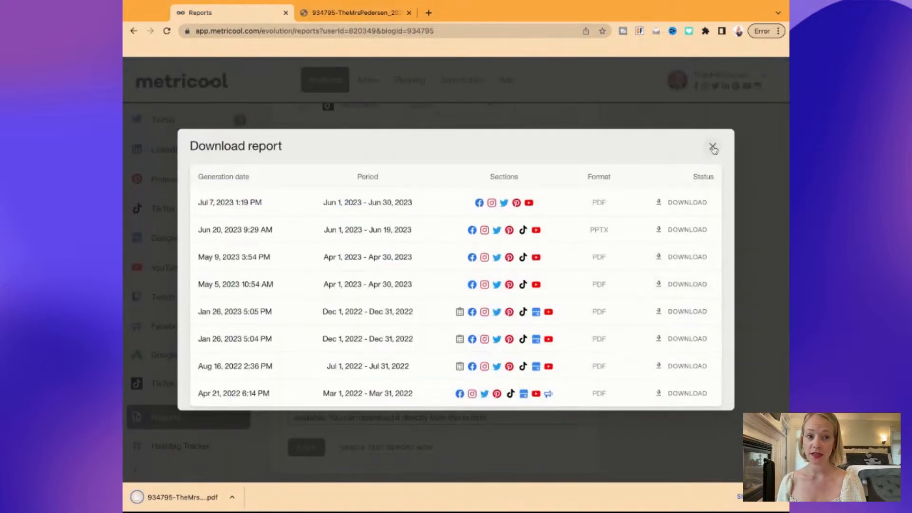
Close the previous downloads list and switch on the monthly email report toggle
click(713, 146)
click(407, 369)
click(300, 343)
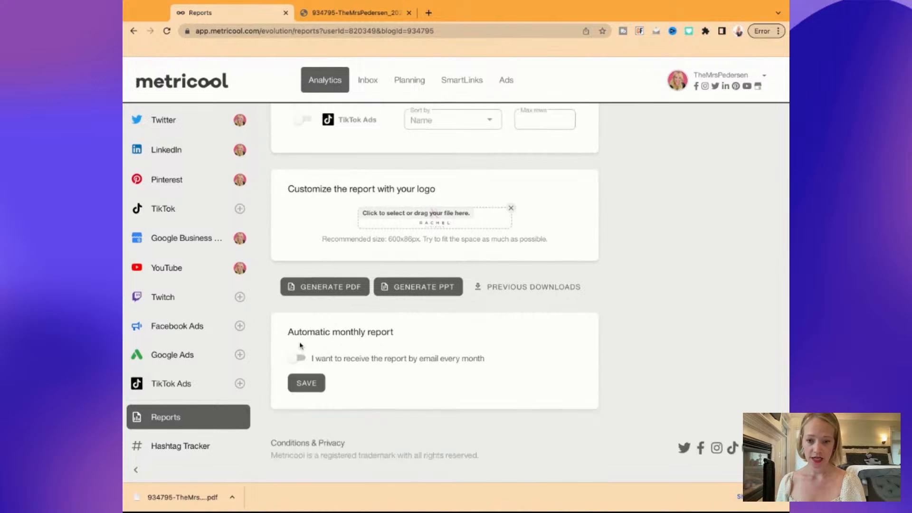
click(301, 357)
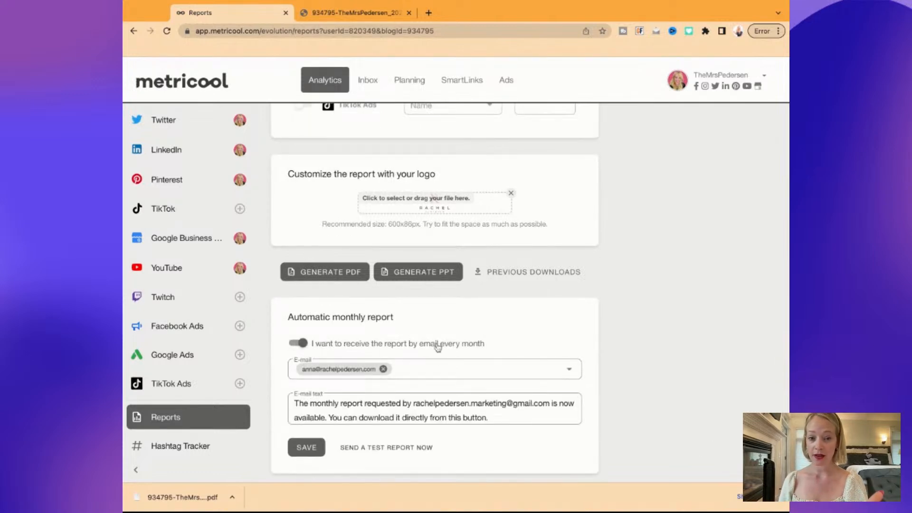
Add an extra recipient e-mail address, then remove it, leaving the single existing recipient
click(402, 369)
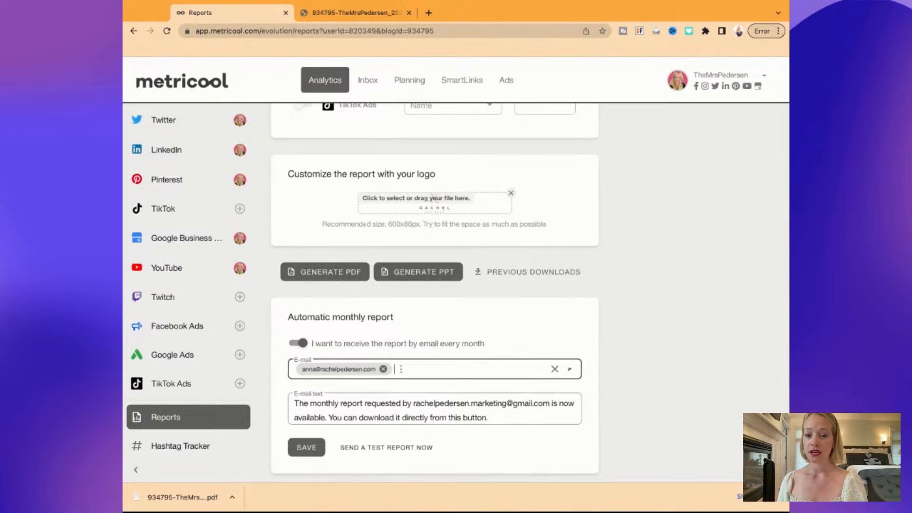
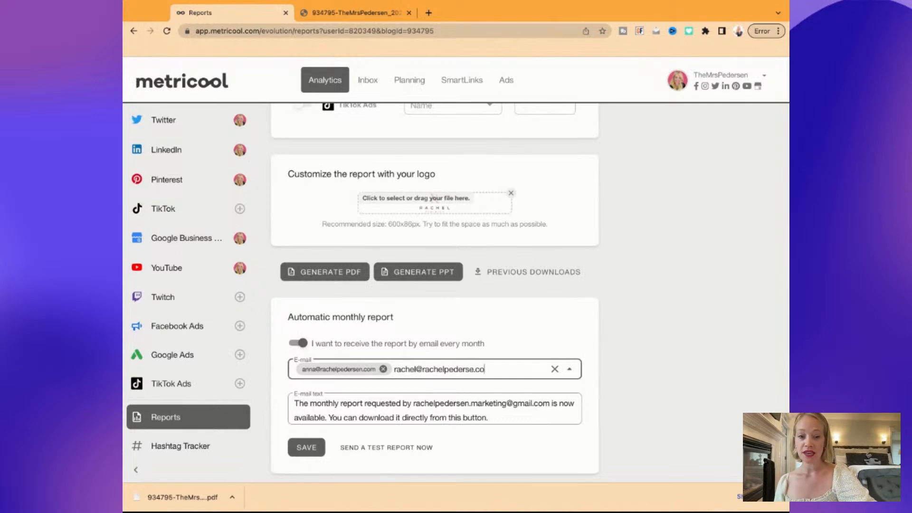
key(Return)
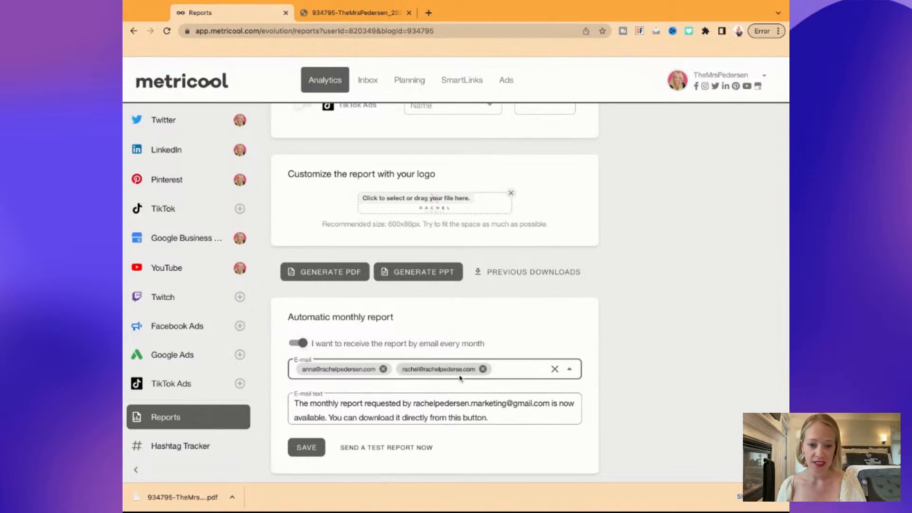
click(483, 369)
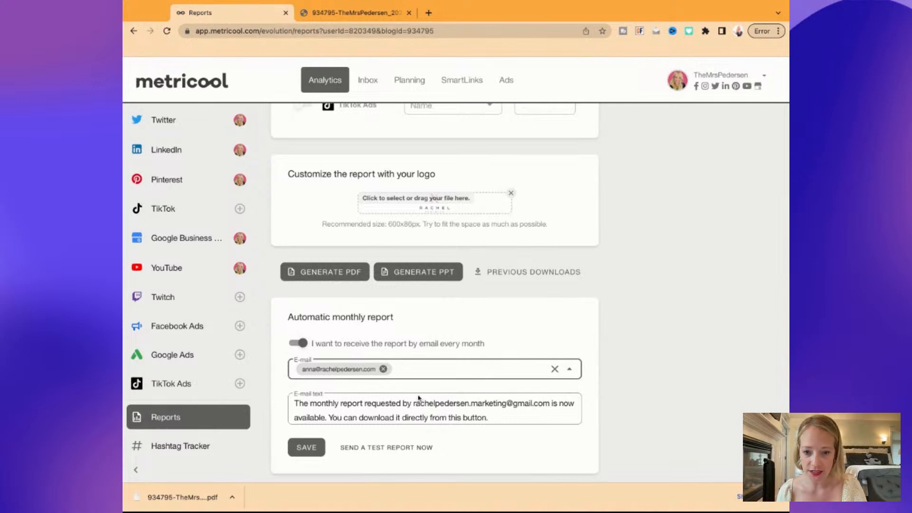
drag(376, 404, 445, 417)
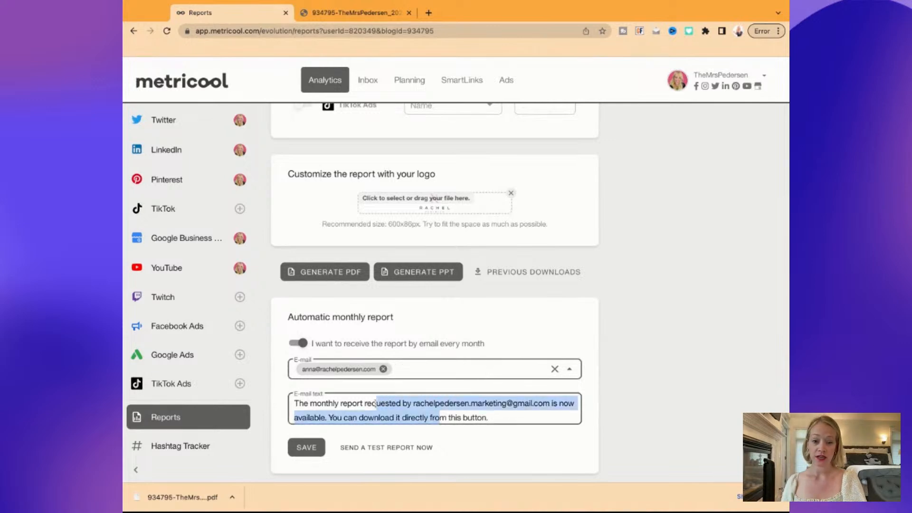
click(446, 417)
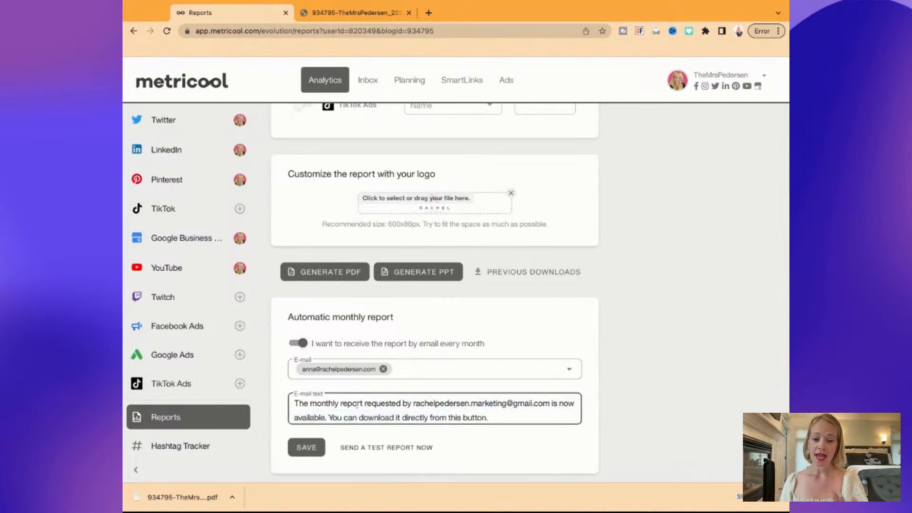